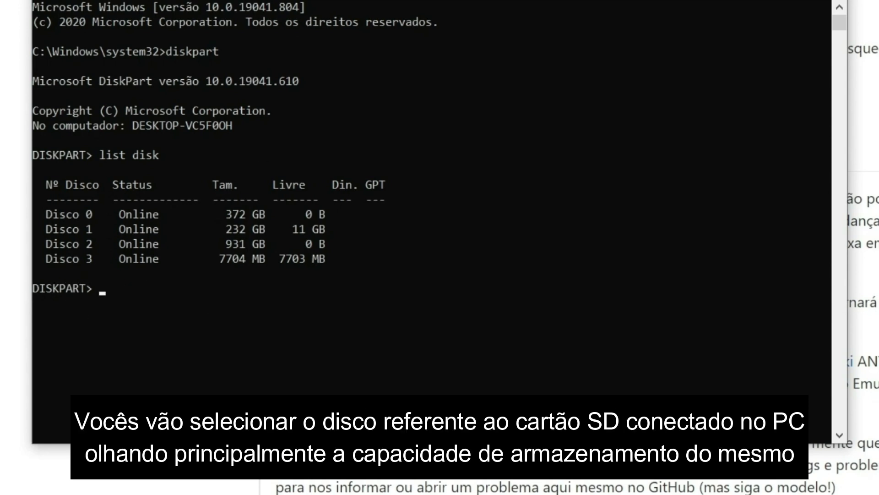
# - Select disk 3, the SD card, in DiskPart and erase its partitions with the clean command
pyautogui.write('select disk 3')
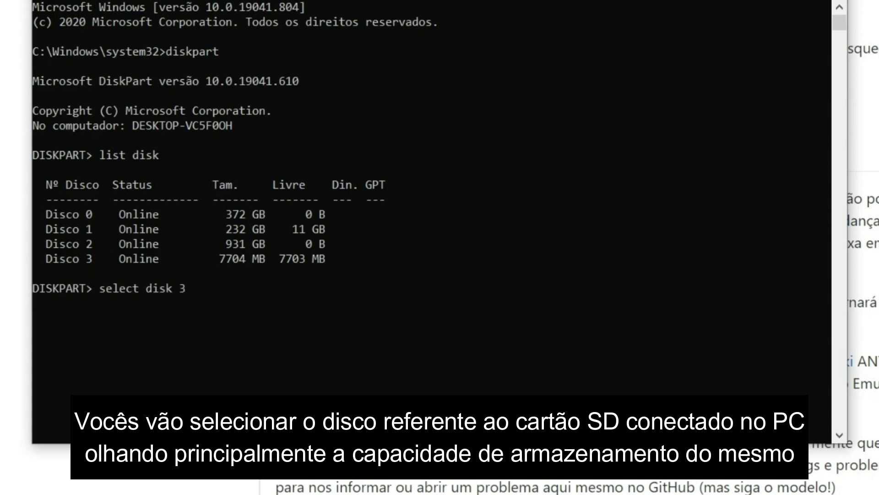
pyautogui.press('Return')
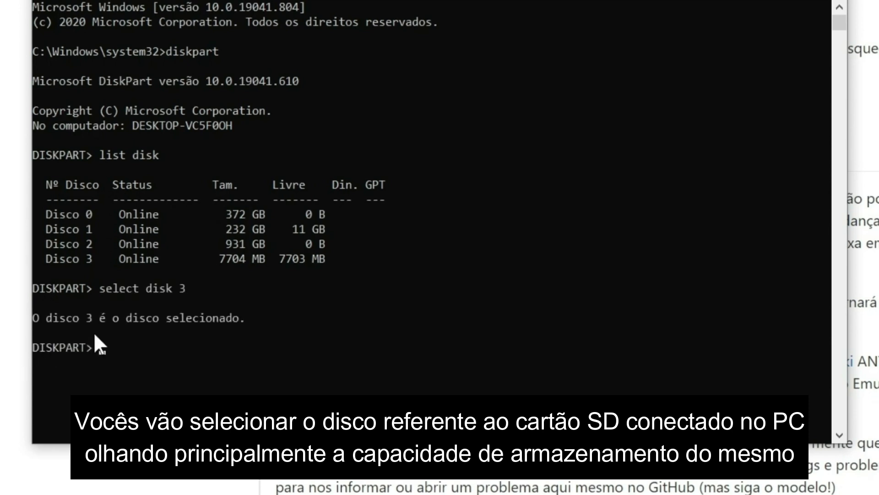
pyautogui.write('clean')
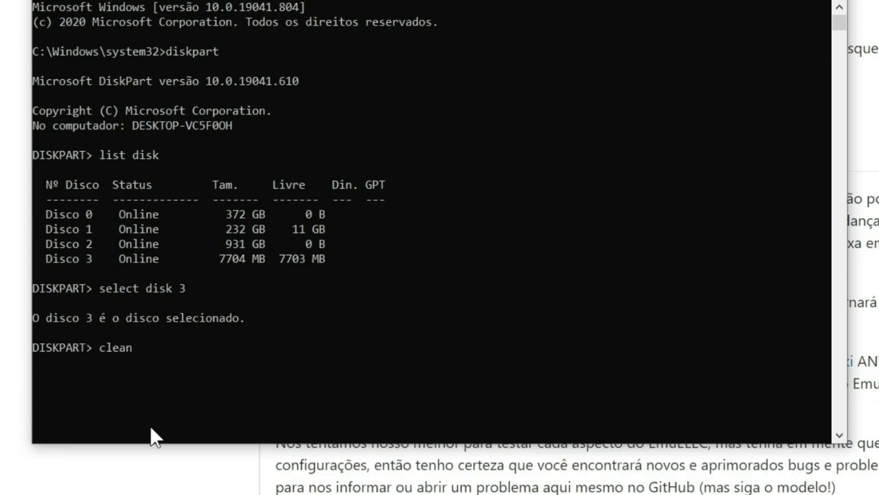
pyautogui.press('Return')
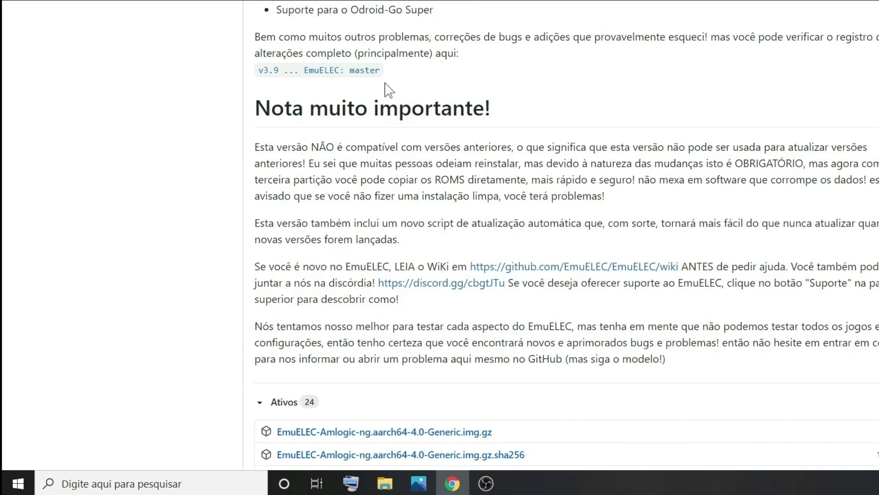
# - Open Computer Management through a search for "gere" and show Disk 3 in its disk management view
pyautogui.click(118, 486)
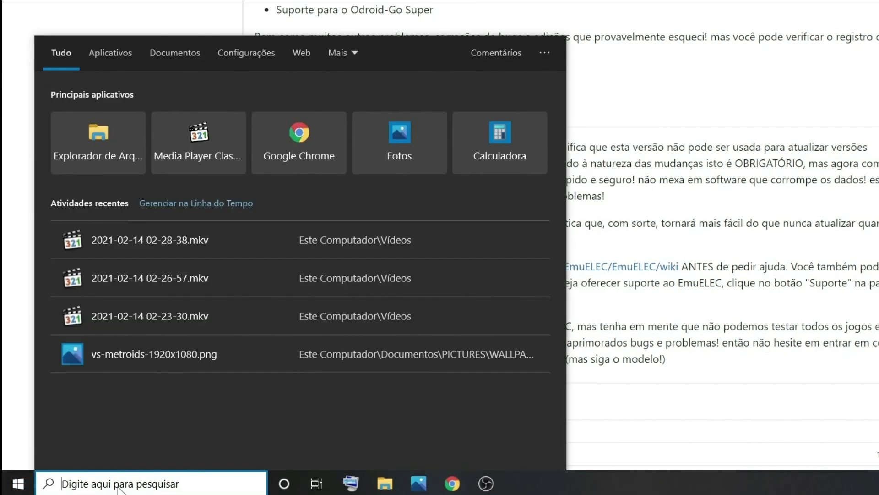
pyautogui.write('gere')
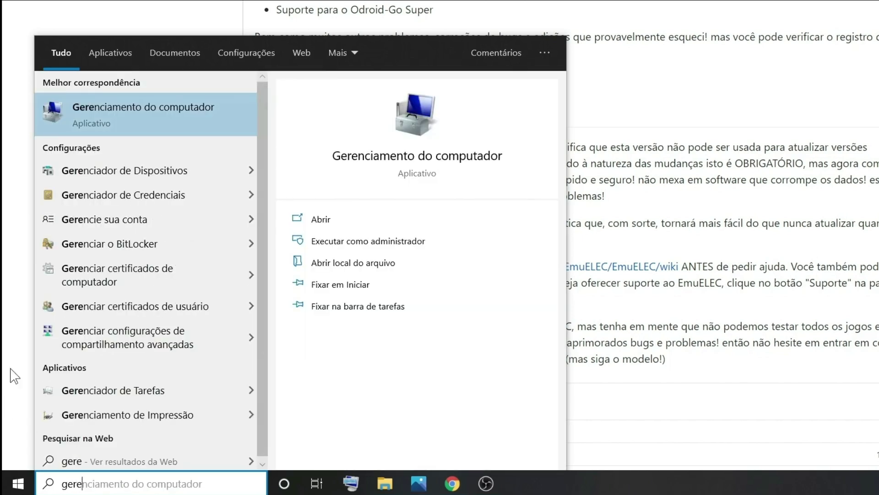
pyautogui.click(128, 114)
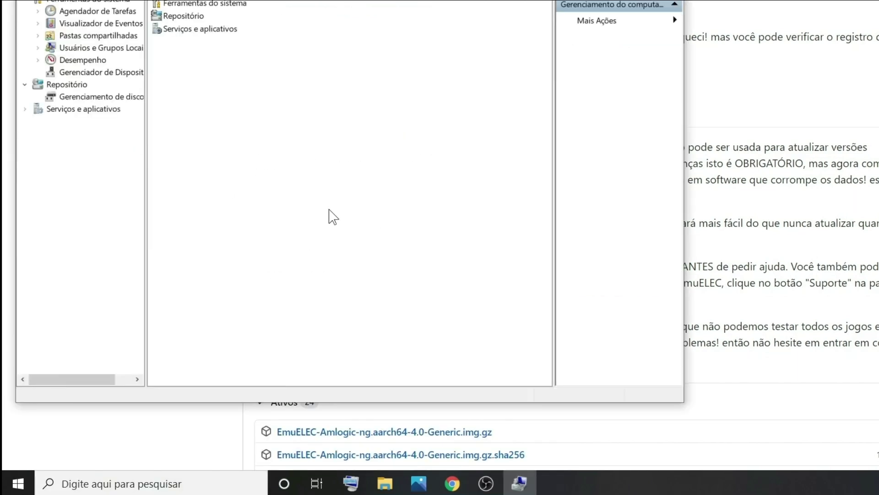
pyautogui.click(94, 98)
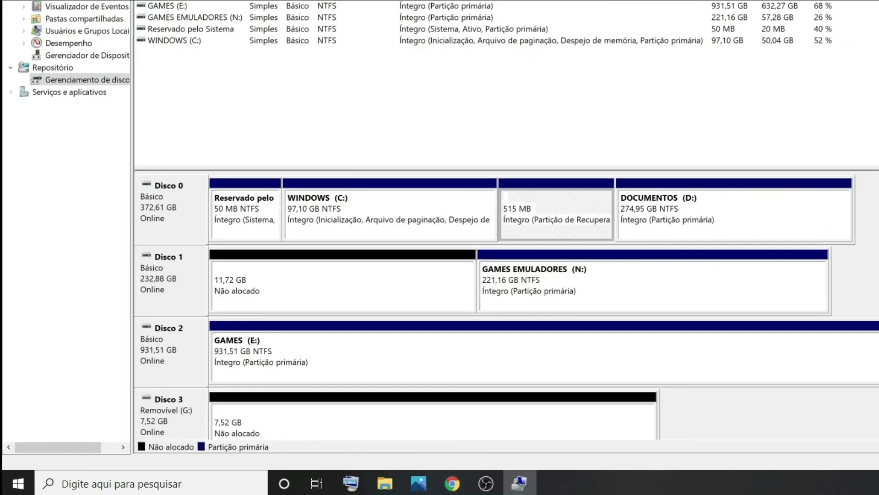
pyautogui.scroll(-2, 807, 277)
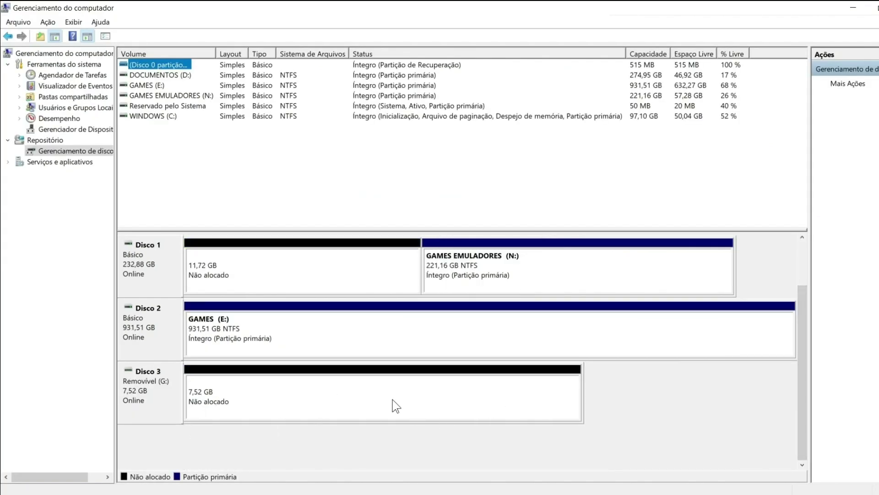
# - Create a simple volume on Disk 3's unallocated space with drive letter F, quick-formatted as FAT32
pyautogui.rightClick(287, 393)
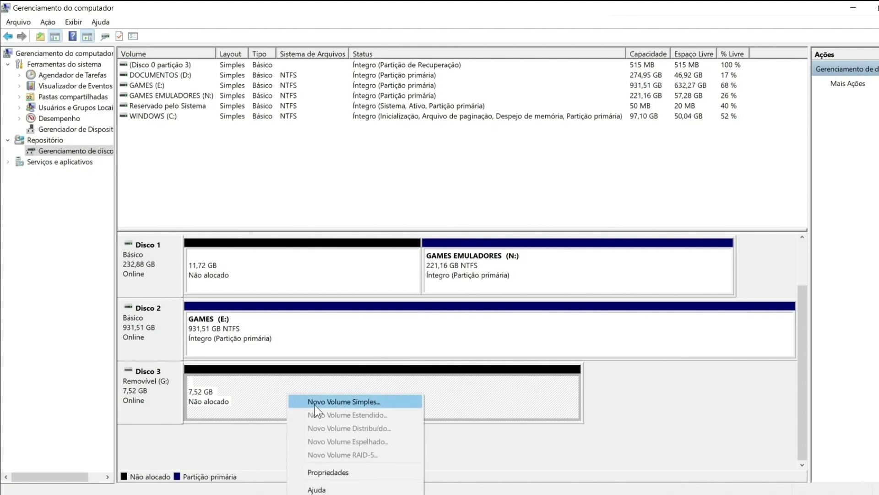
pyautogui.click(354, 405)
pyautogui.click(366, 279)
pyautogui.click(349, 280)
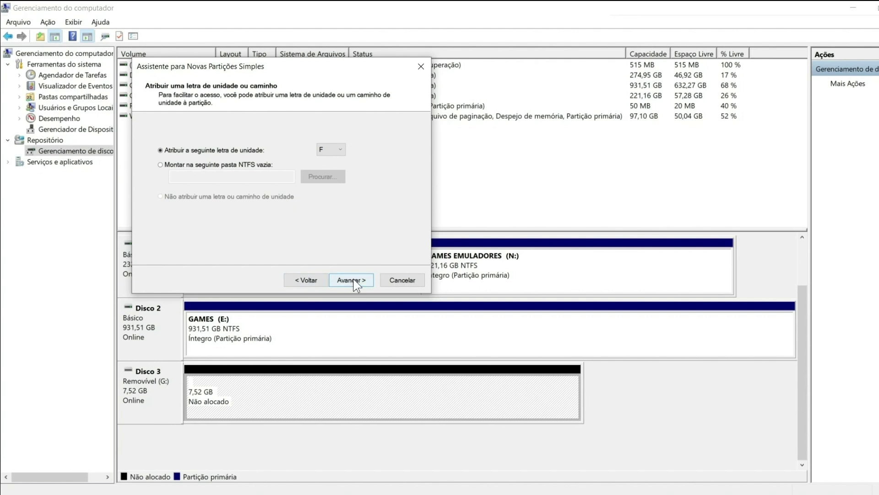
pyautogui.click(353, 280)
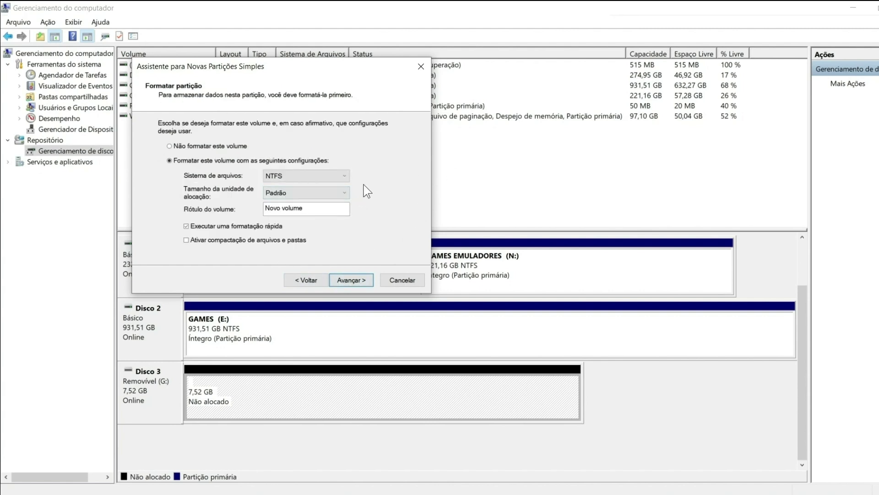
pyautogui.click(339, 177)
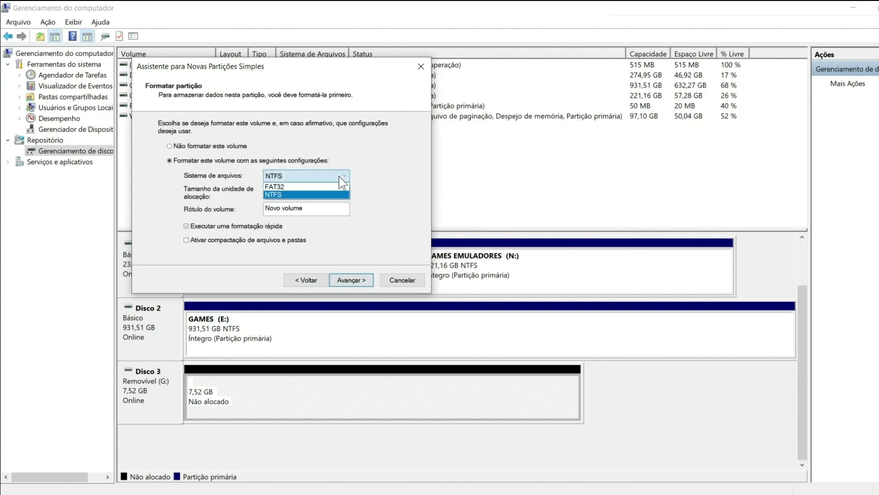
pyautogui.click(282, 188)
pyautogui.click(359, 282)
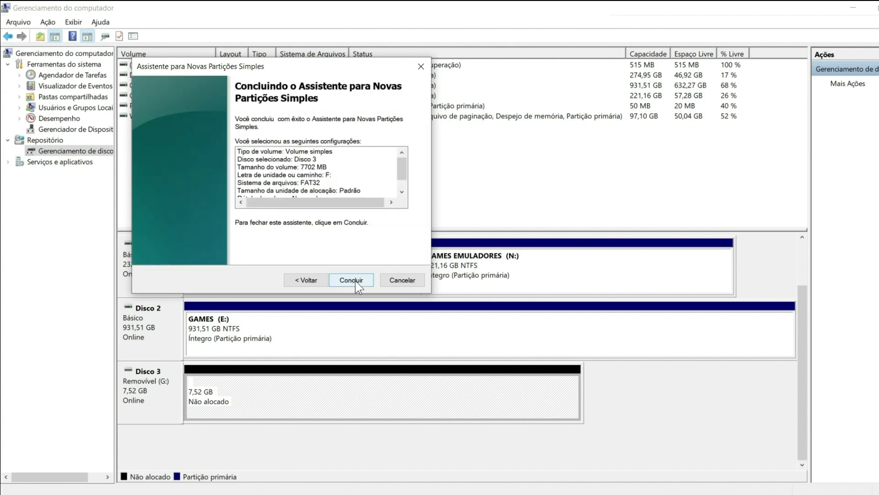
pyautogui.click(359, 281)
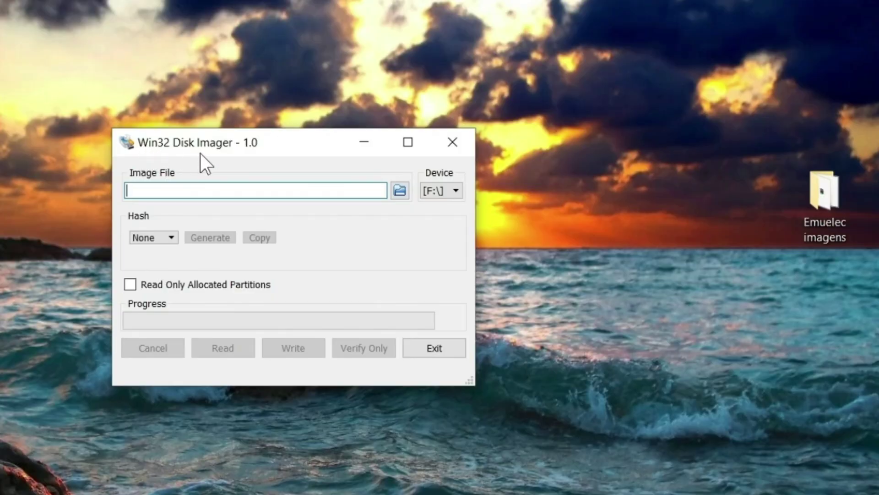
# - Load CoreELEC-Amlogic.arm-9.2.5-Generic.img from the desktop folder Emuelec imagens as the image file
pyautogui.click(397, 195)
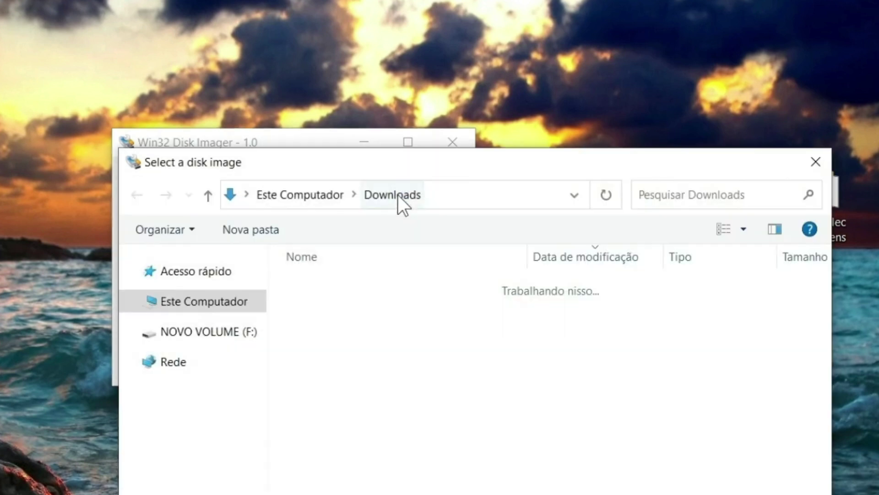
pyautogui.click(203, 290)
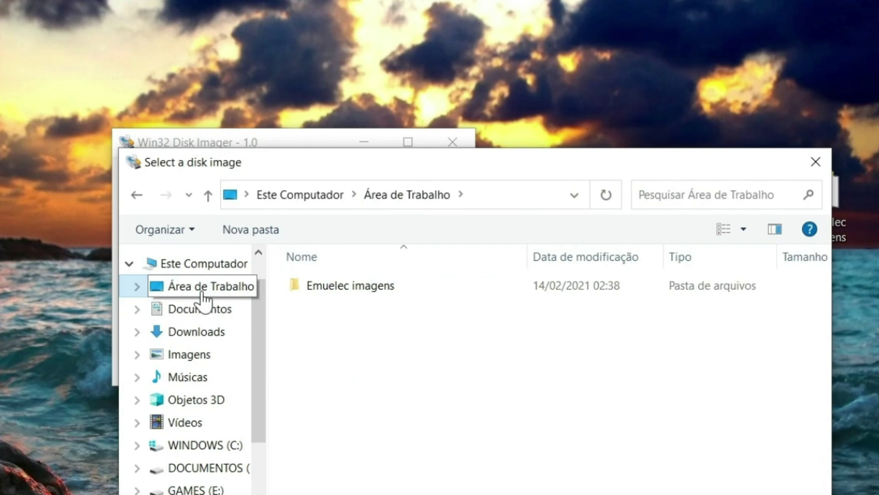
pyautogui.doubleClick(372, 291)
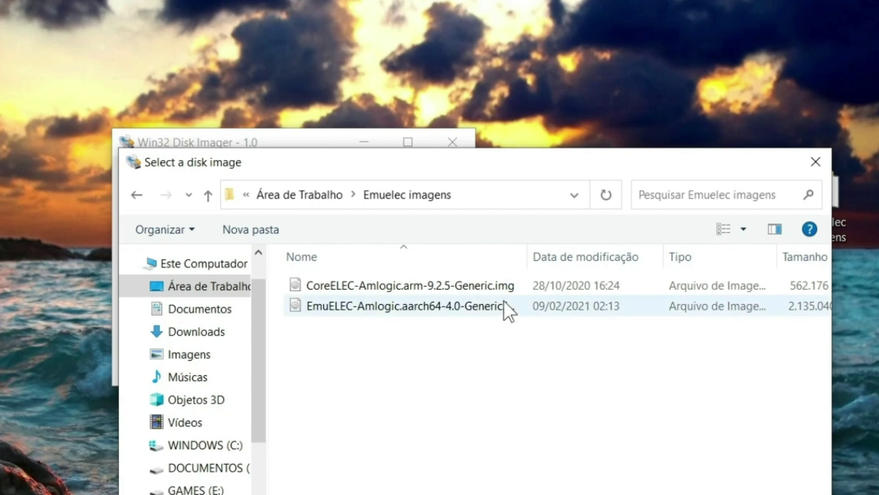
pyautogui.doubleClick(528, 251)
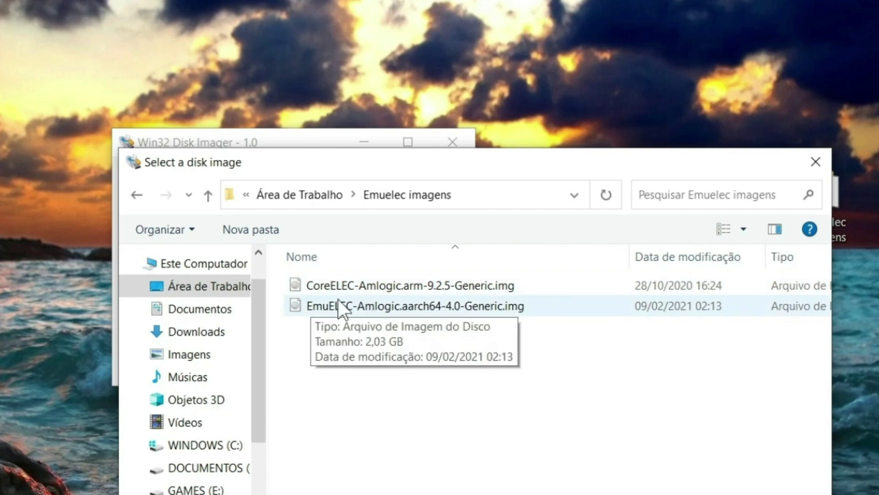
pyautogui.click(369, 286)
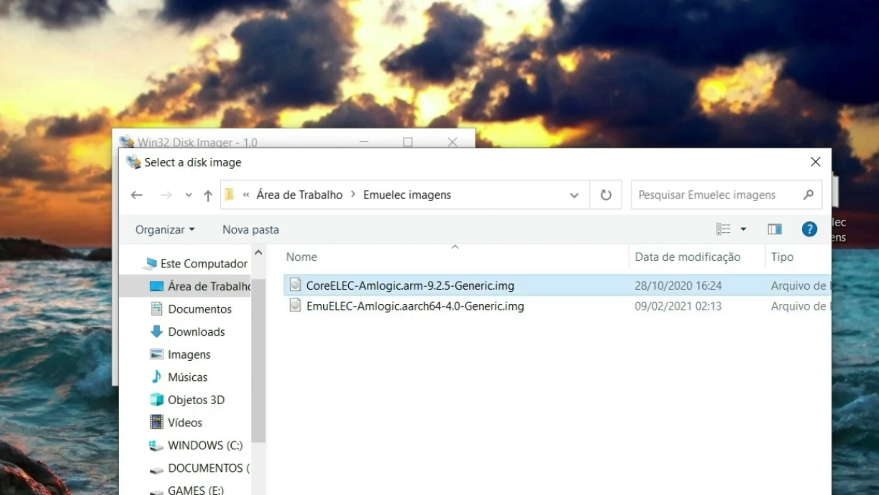
pyautogui.press('Return')
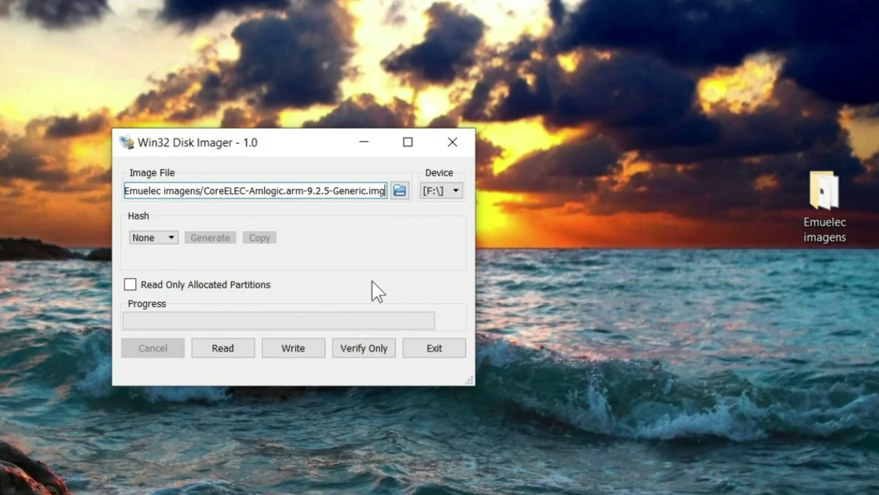
# - Choose F:\ as the target device and write the loaded image to it, accepting the overwrite
pyautogui.click(455, 192)
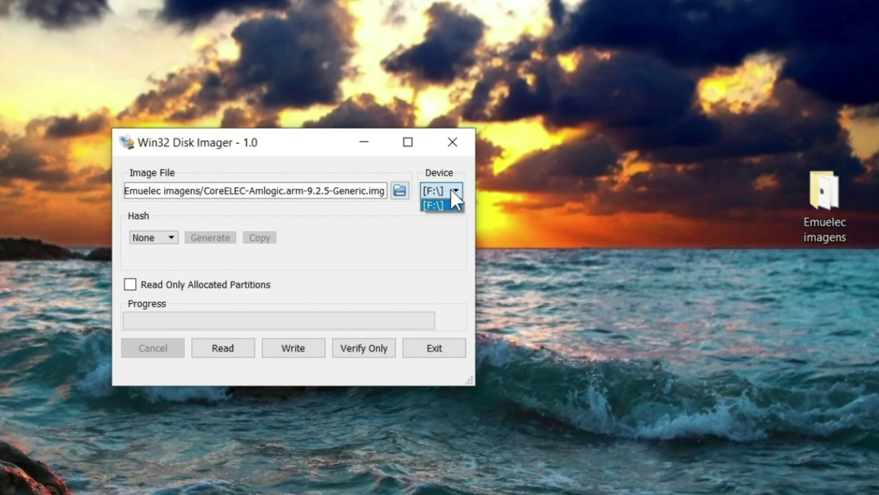
pyautogui.click(451, 191)
pyautogui.click(284, 350)
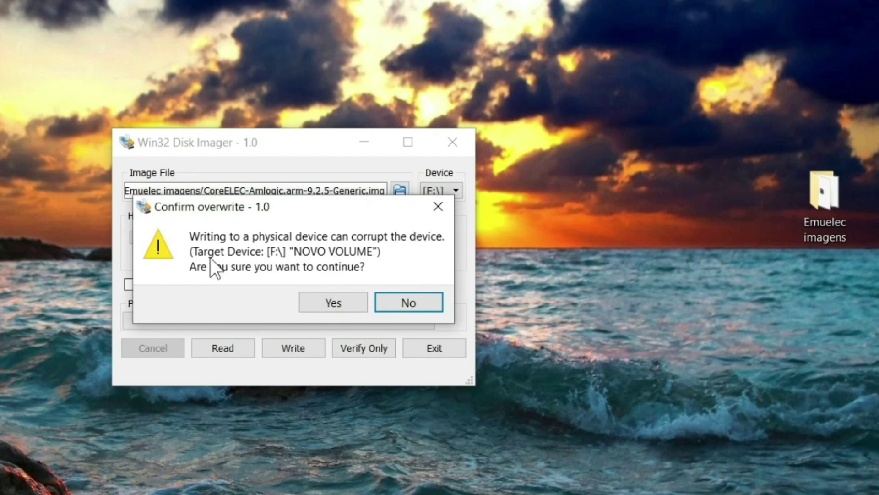
pyautogui.click(333, 302)
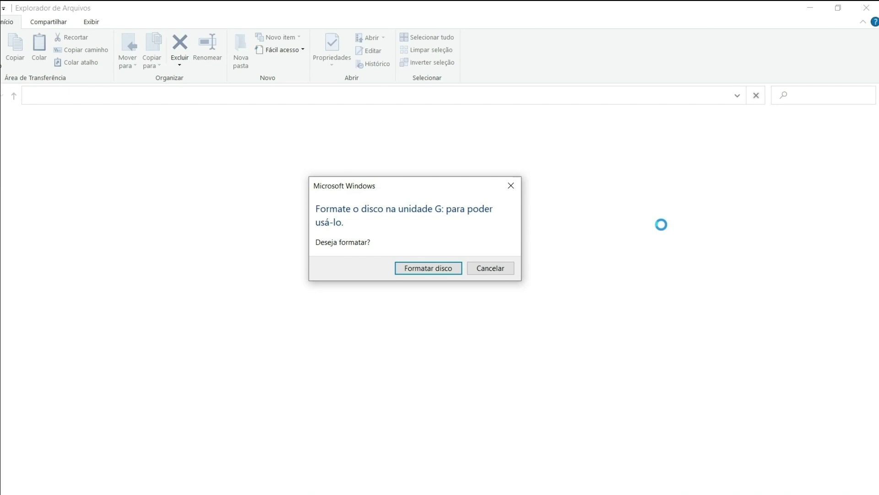
# - Decline the requests to format the drive, acknowledge the completed write and close the disk imager
pyautogui.click(514, 186)
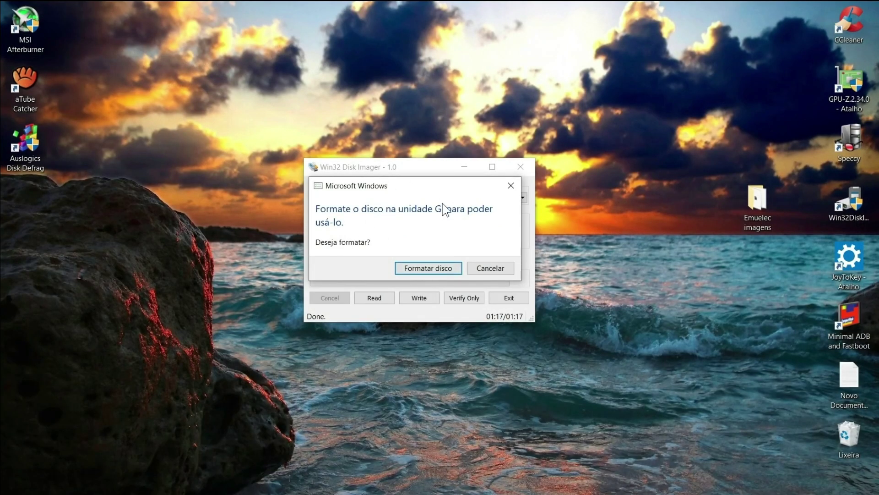
pyautogui.click(486, 268)
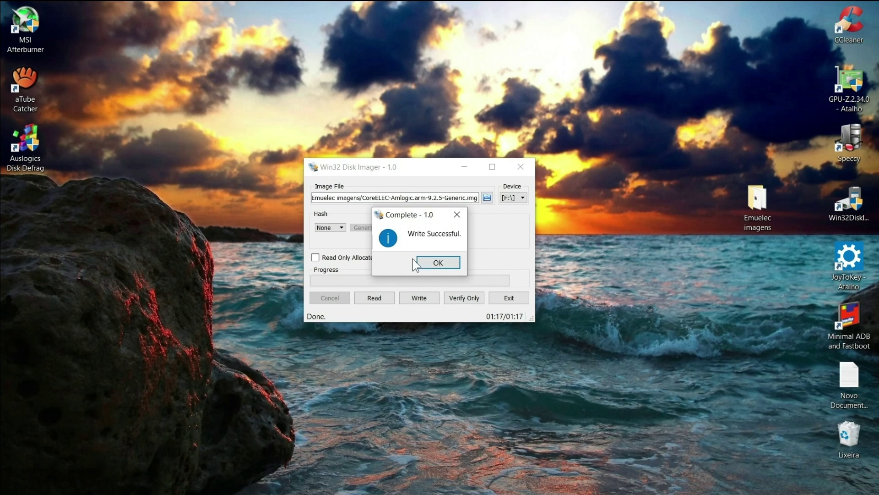
pyautogui.click(434, 263)
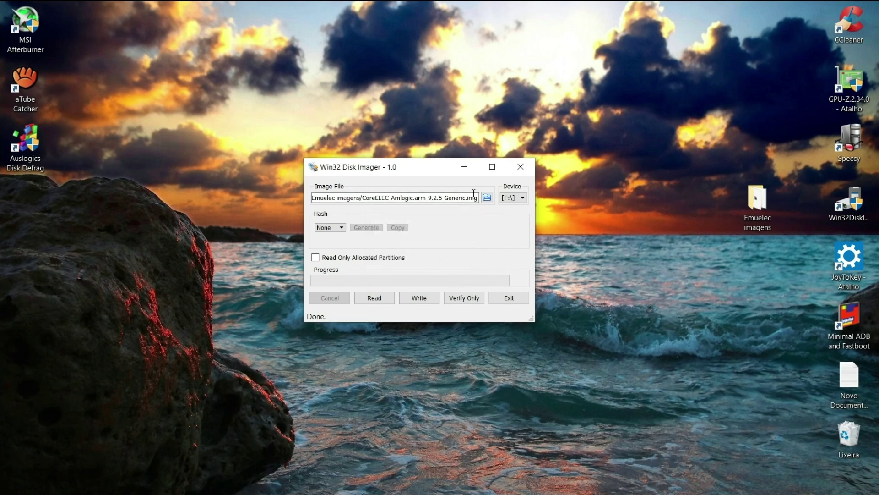
pyautogui.click(521, 172)
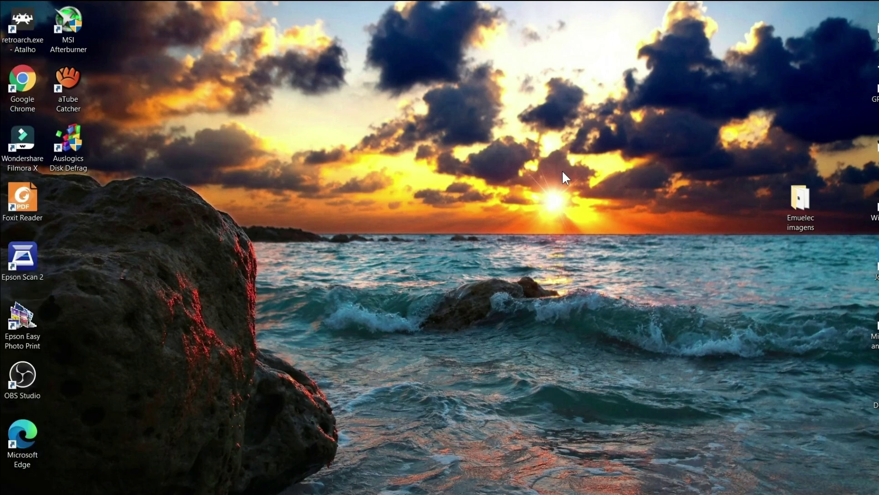
# - Open the device_trees folder on the EMUELEC (F:) drive in File Explorer and look through its DTB files
pyautogui.press('super+e')
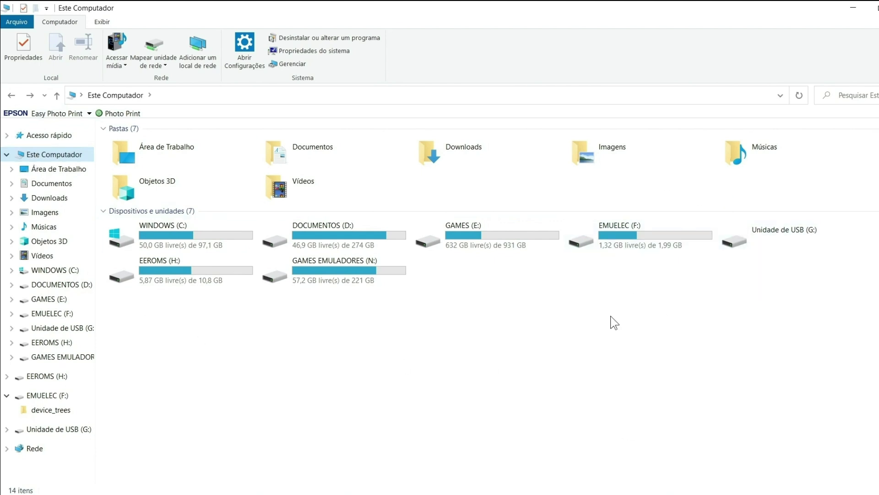
pyautogui.doubleClick(624, 240)
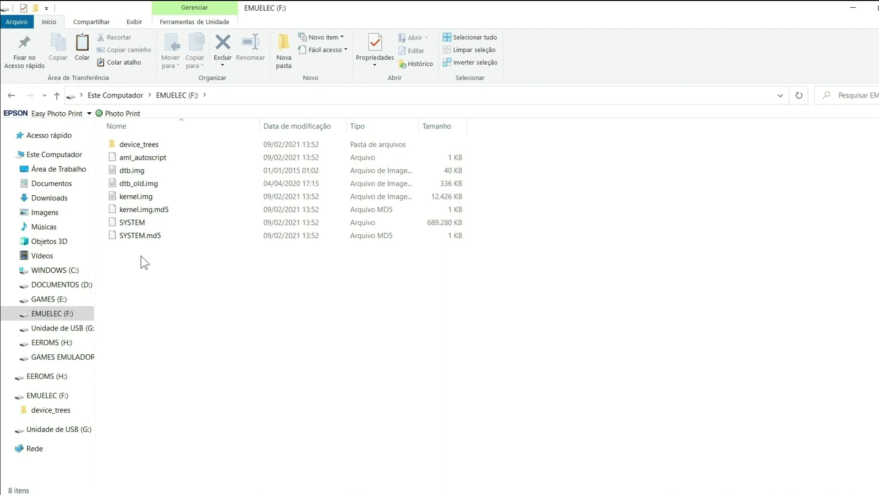
pyautogui.click(145, 150)
pyautogui.doubleClick(145, 150)
pyautogui.scroll(-5, 172, 269)
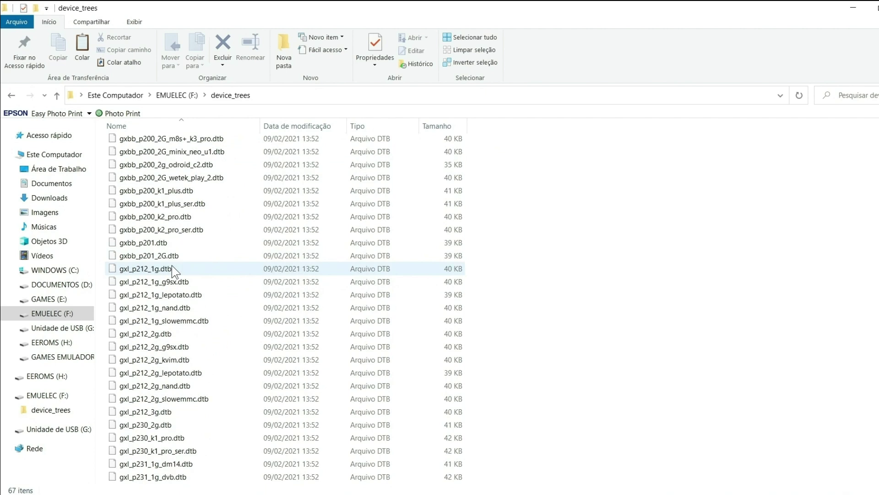
pyautogui.scroll(-3, 172, 268)
pyautogui.scroll(8, 340, 328)
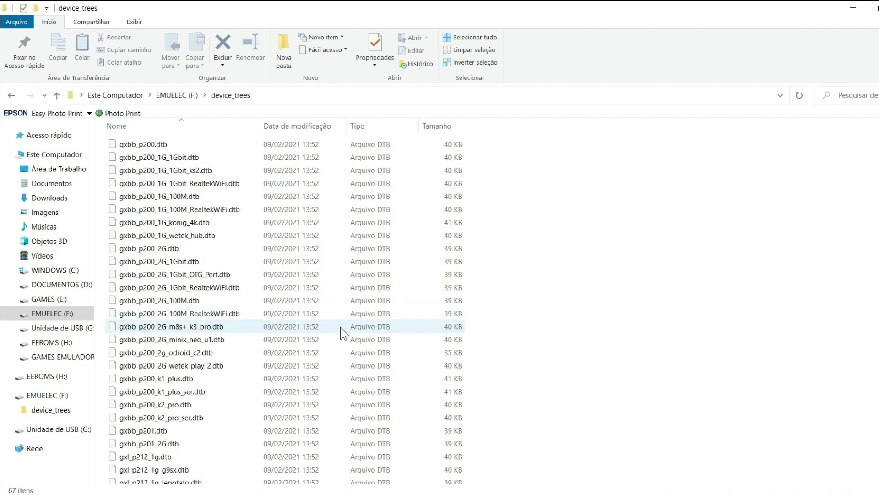
# - Copy gxbb_p200_2G.dtb from the device_trees folder into the root of the EMUELEC (F:) drive
pyautogui.click(146, 252)
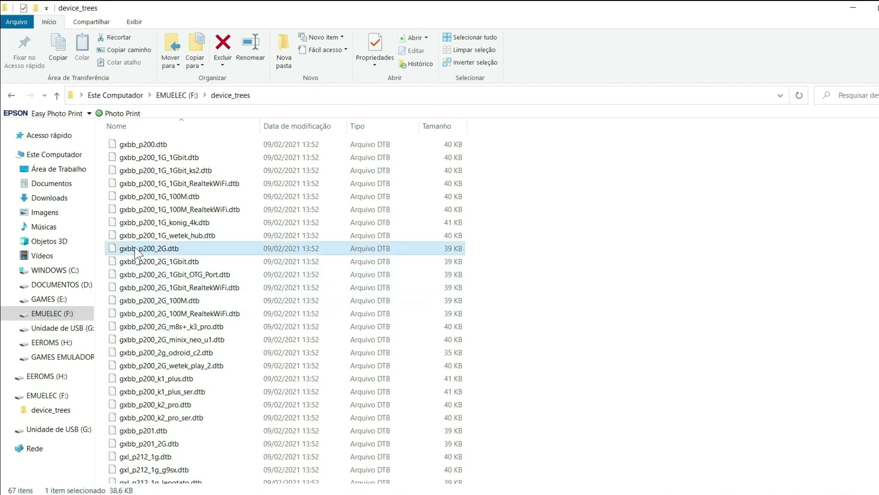
pyautogui.rightClick(135, 246)
pyautogui.click(165, 374)
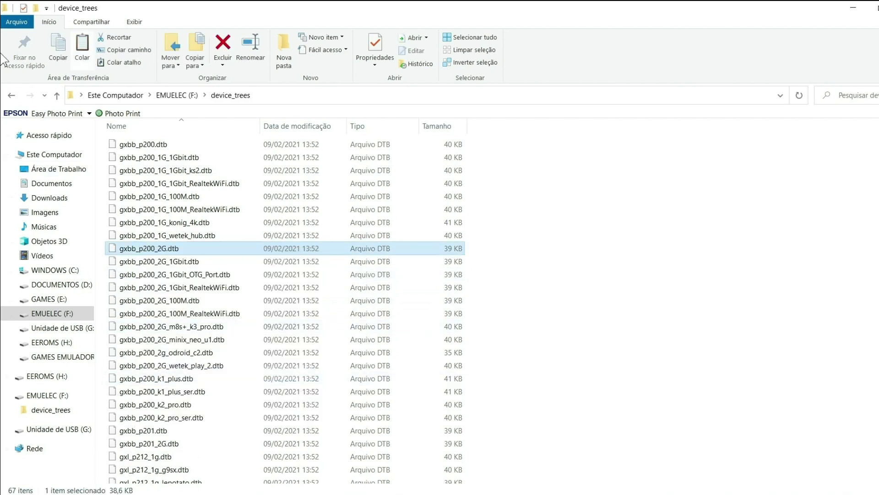
pyautogui.click(7, 96)
pyautogui.rightClick(180, 304)
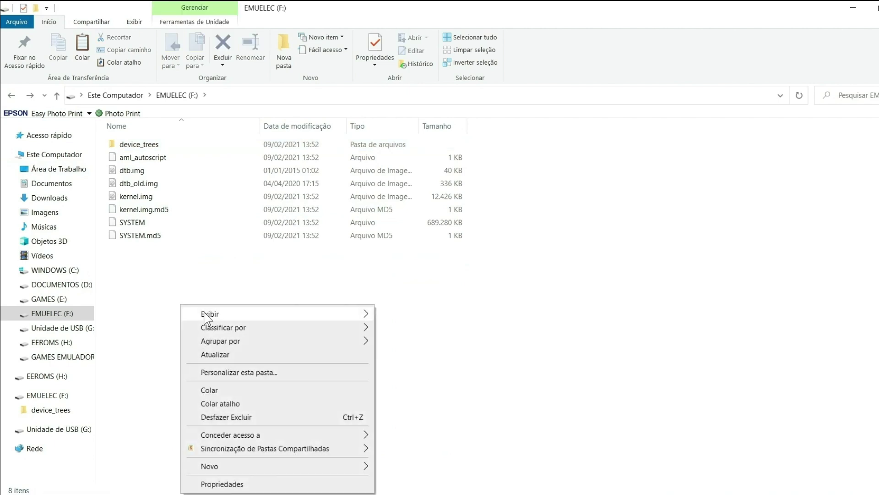
pyautogui.click(218, 389)
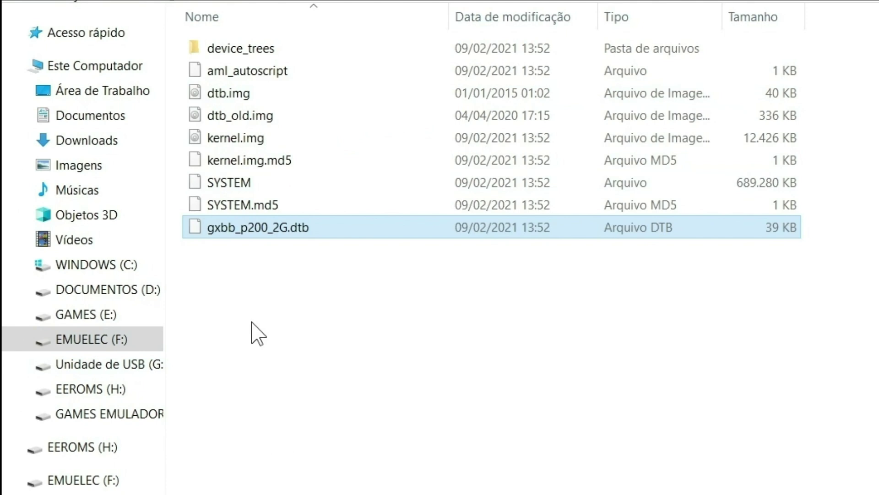
# - Permanently delete gxbb_p200_2G.dtb from the root of EMUELEC (F:) and accept the confirmation
pyautogui.click(289, 230)
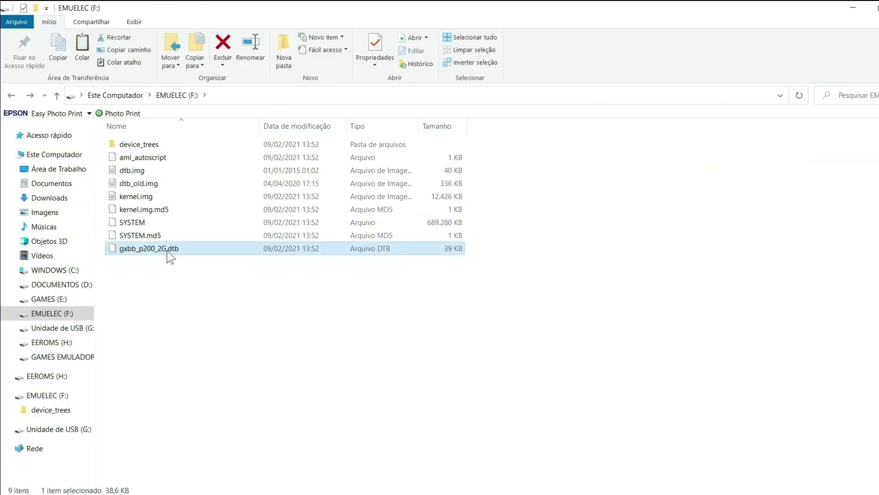
pyautogui.hotkey('shift', 'Delete')
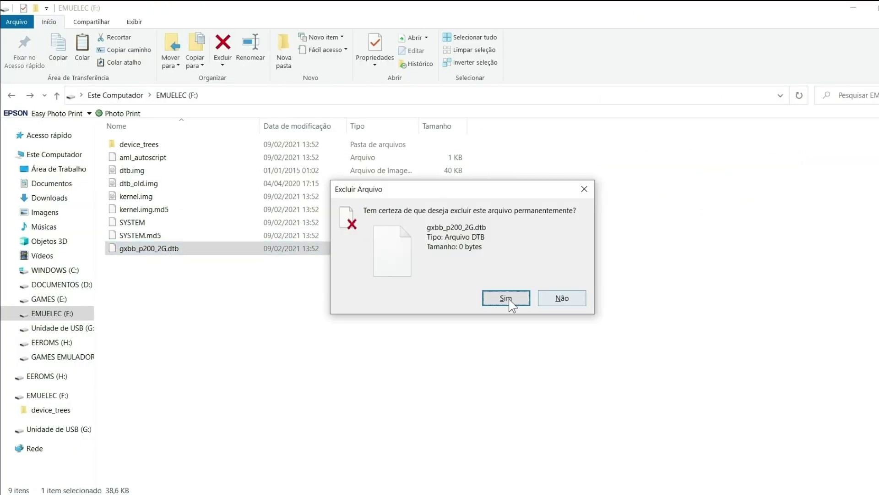
pyautogui.click(511, 300)
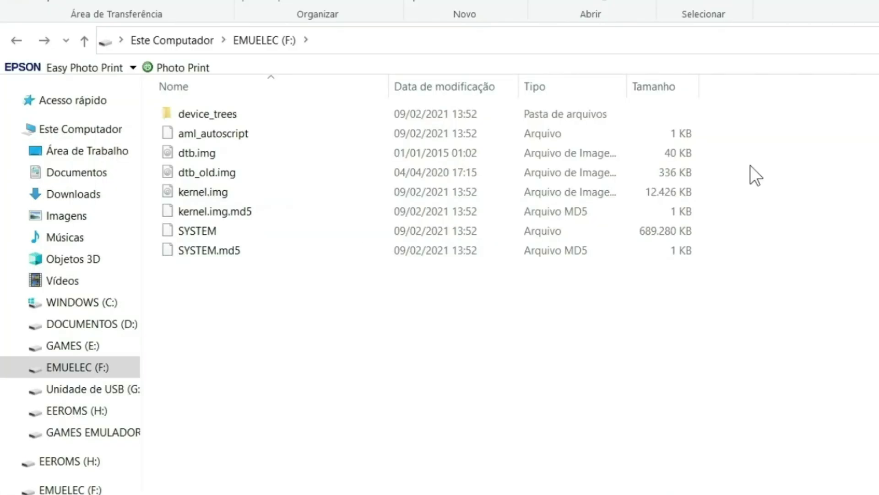
# - Copy dtb.img and dtb_old.img together from the root of EMUELEC (F:)
pyautogui.moveTo(760, 156); pyautogui.dragTo(689, 175)
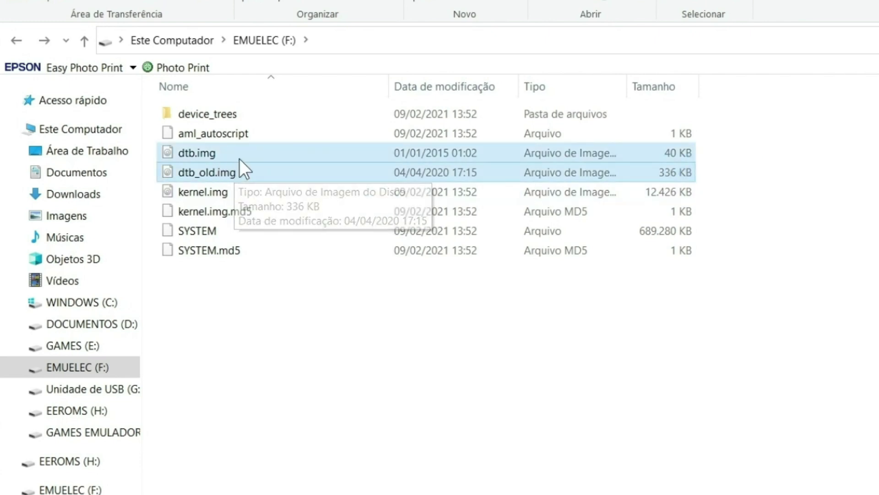
pyautogui.rightClick(239, 158)
pyautogui.click(290, 349)
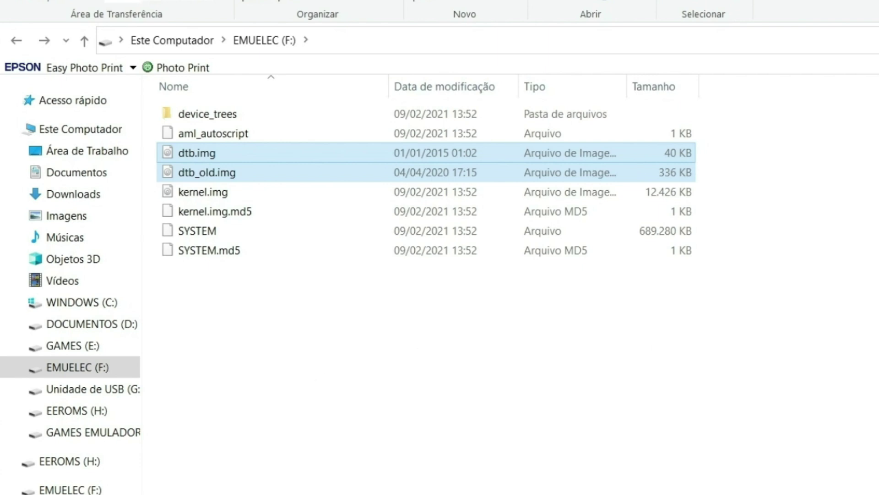
pyautogui.click(576, 453)
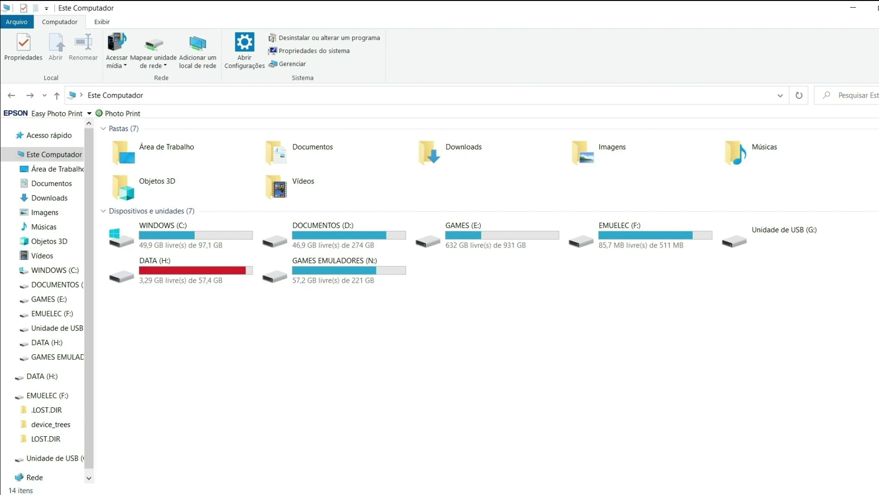
# - Open the EMUELEC (F:) drive from the computer's drive overview and select dtb.img and dtb_old.img
pyautogui.click(52, 156)
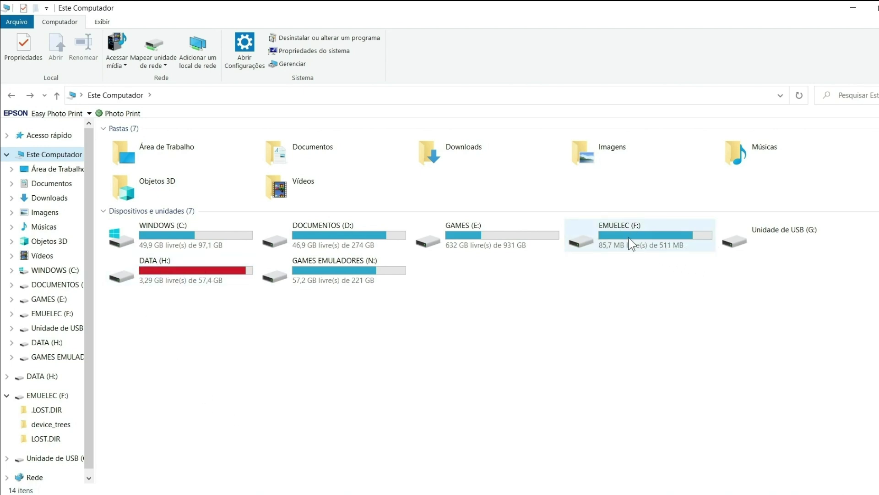
pyautogui.doubleClick(644, 238)
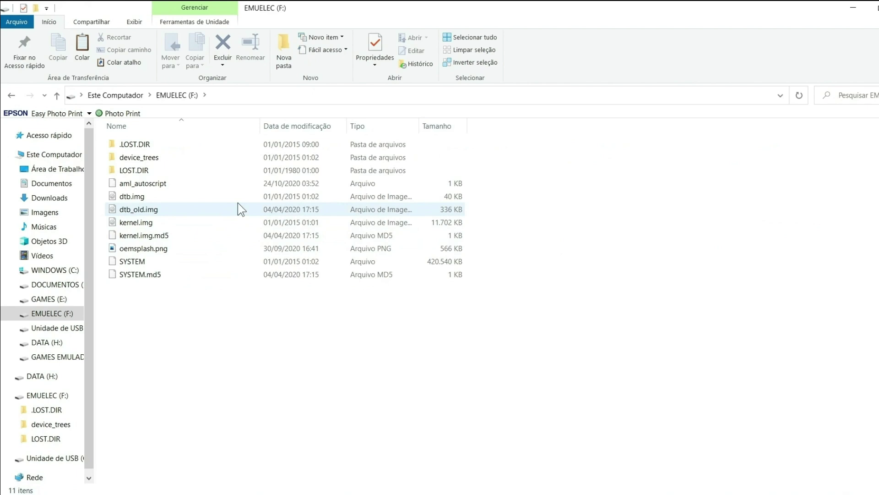
pyautogui.moveTo(784, 221); pyautogui.dragTo(264, 241)
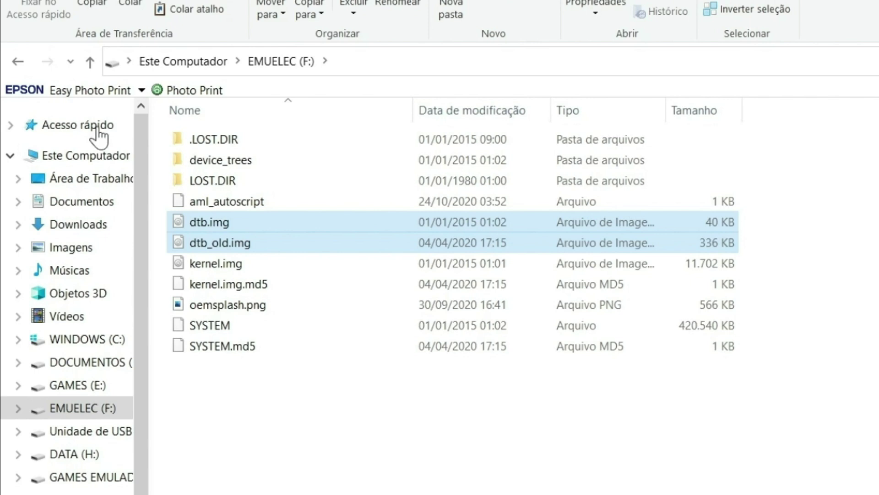
# - Open the roms folder on the DATA (H:) drive and look through its system folders, then leave it
pyautogui.click(17, 60)
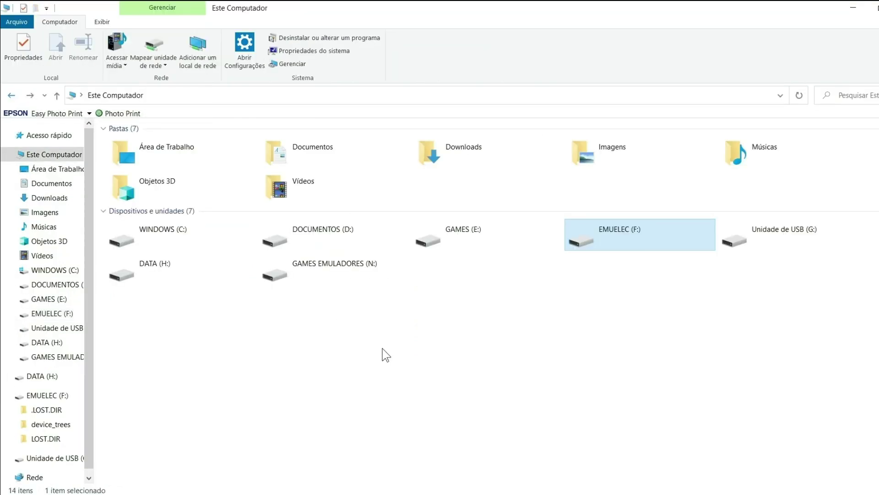
pyautogui.doubleClick(152, 272)
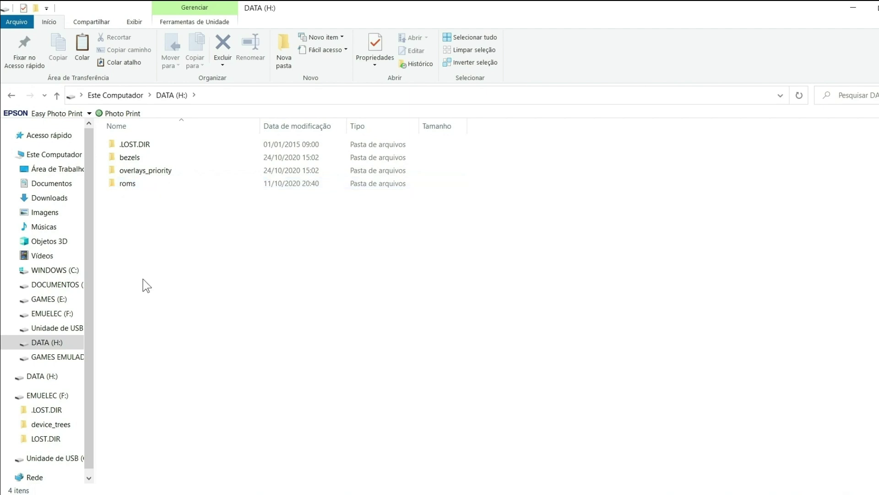
pyautogui.moveTo(131, 189)
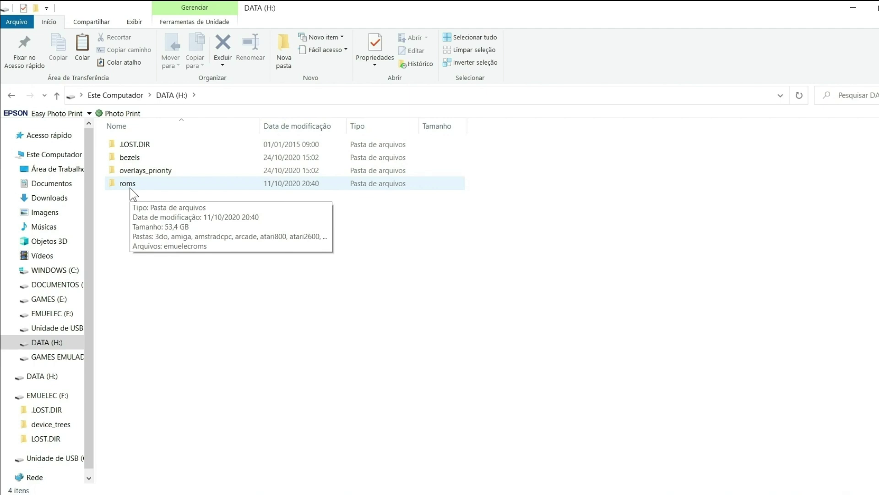
pyautogui.doubleClick(128, 185)
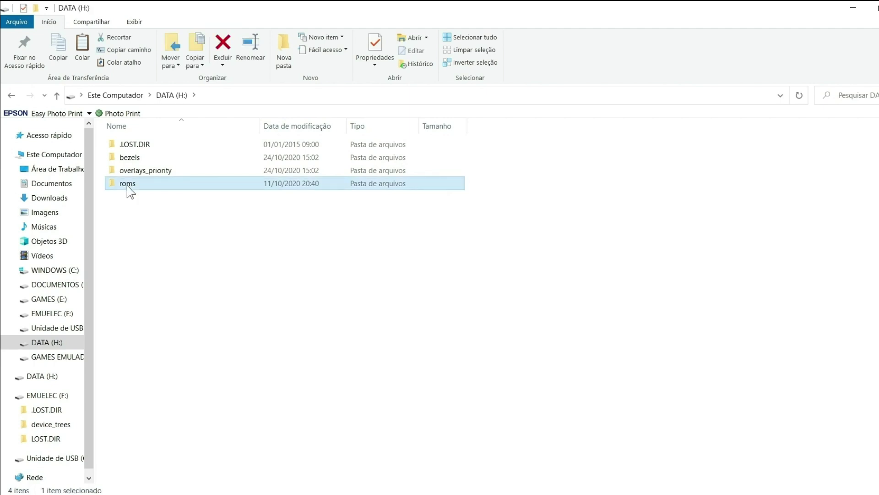
pyautogui.moveTo(529, 135); pyautogui.dragTo(255, 375)
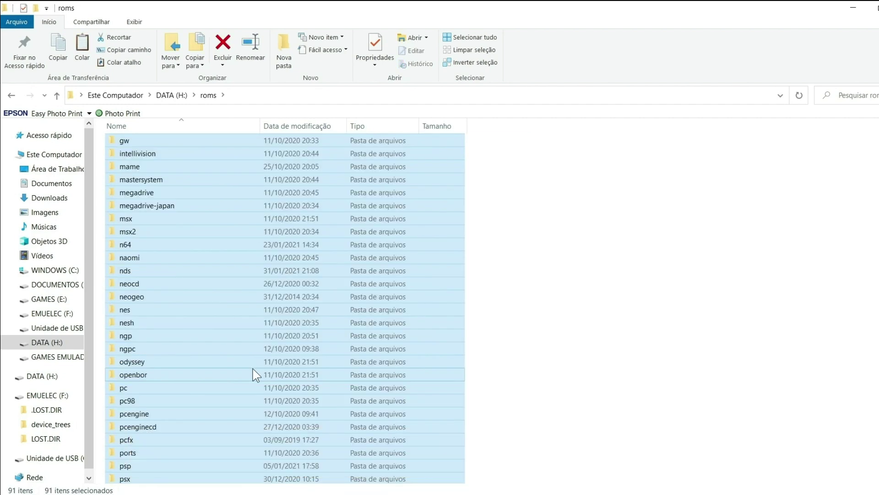
pyautogui.scroll(14, 254, 367)
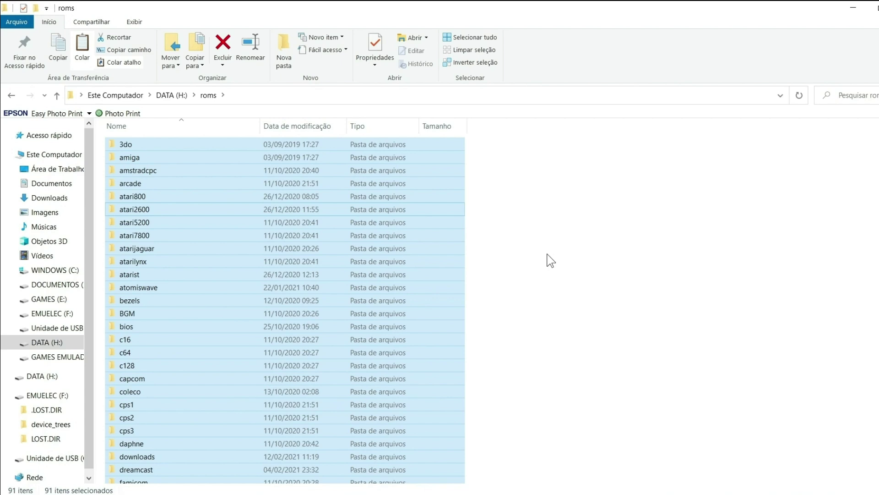
pyautogui.click(551, 262)
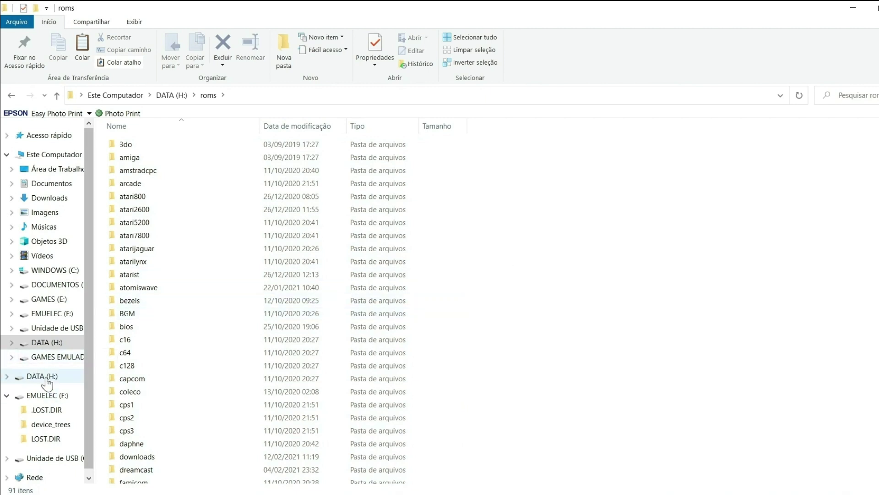
pyautogui.hotkey('alt', 'Left')
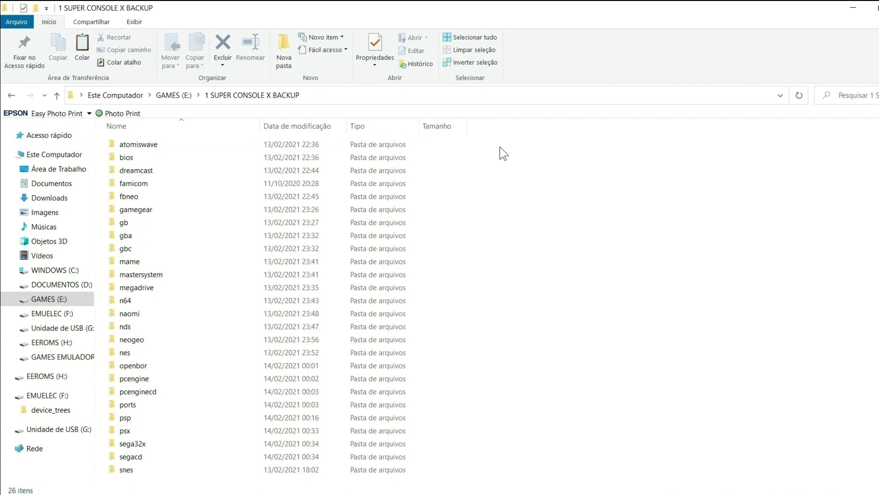
# - Copy the folders from atomiswave through gb in 1 SUPER CONSOLE X BACKUP on GAMES (E:)
pyautogui.moveTo(500, 148); pyautogui.dragTo(472, 173)
pyautogui.moveTo(132, 157)
pyautogui.moveTo(477, 142); pyautogui.dragTo(241, 229)
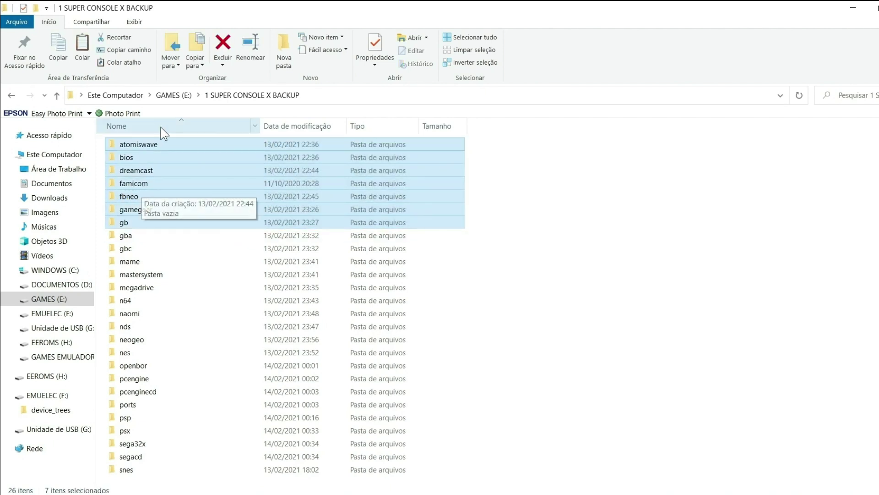
pyautogui.rightClick(138, 183)
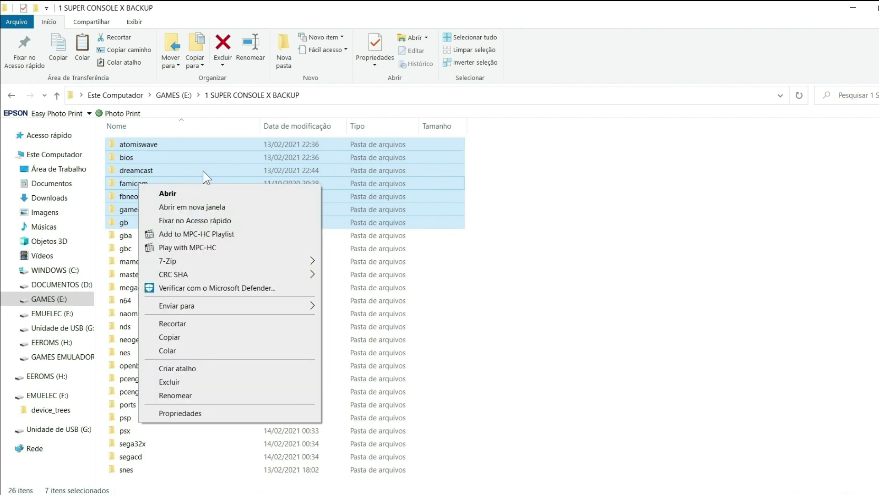
pyautogui.click(170, 337)
# - Paste the copied console folders into the root of the EEROMS (H:) drive
pyautogui.click(33, 157)
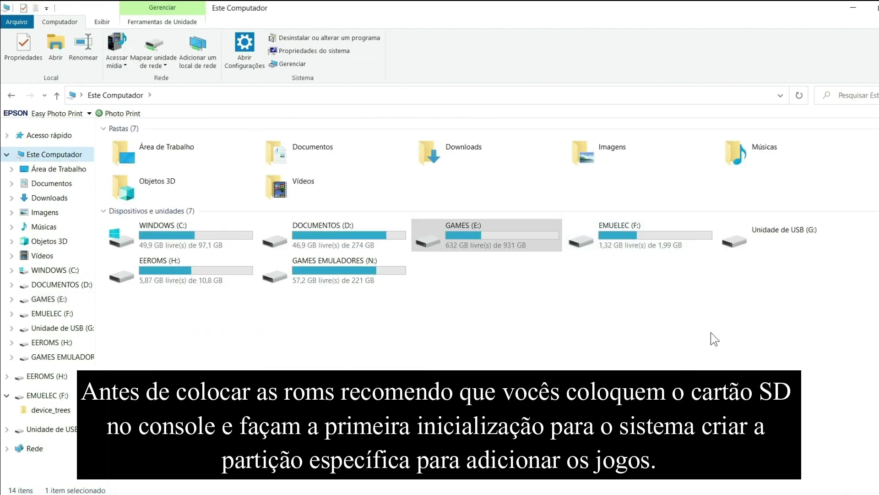
pyautogui.click(271, 353)
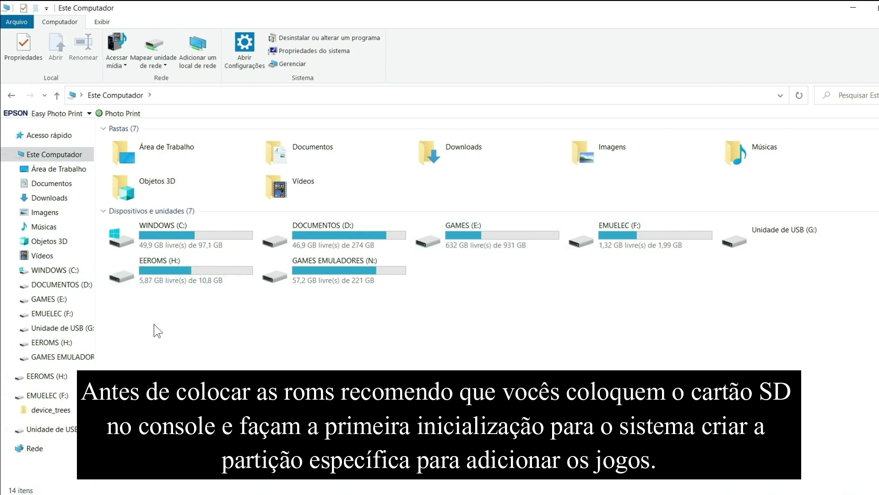
pyautogui.doubleClick(146, 266)
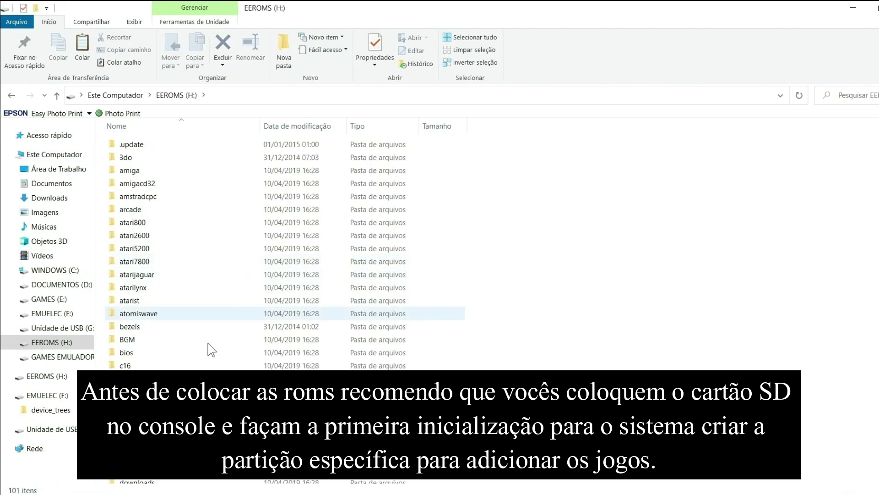
pyautogui.scroll(-10, 212, 325)
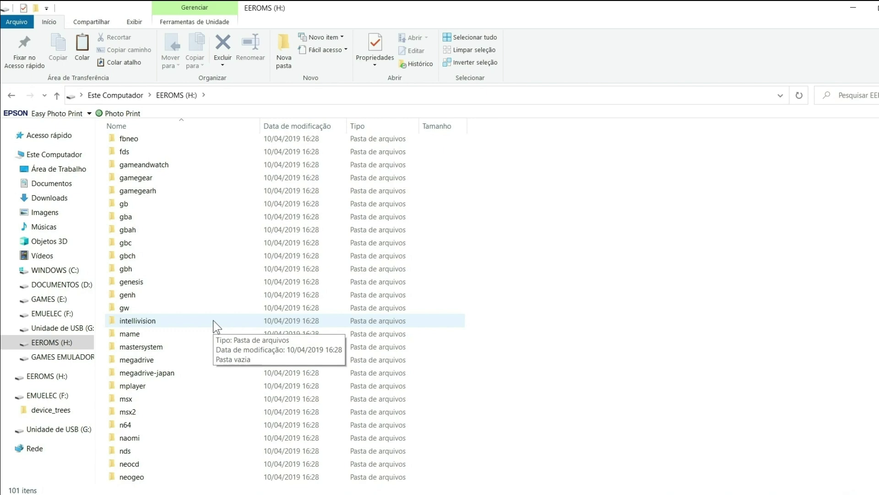
pyautogui.scroll(10, 487, 273)
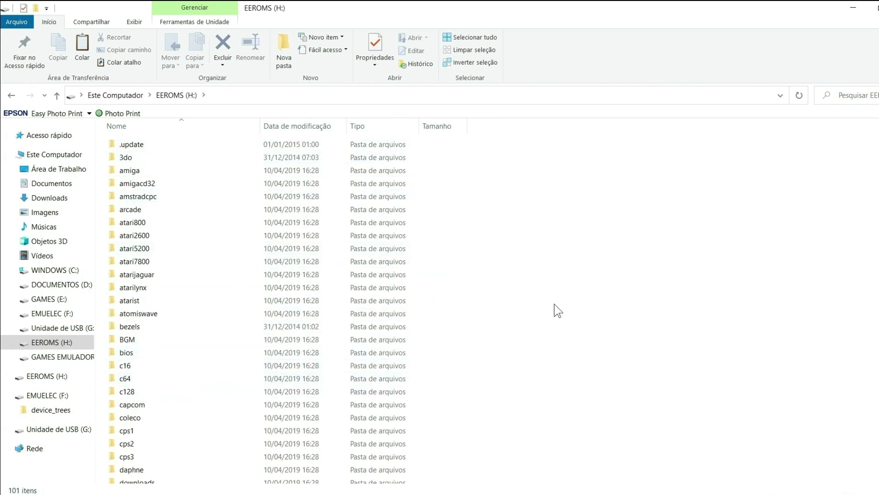
pyautogui.rightClick(624, 243)
pyautogui.click(671, 328)
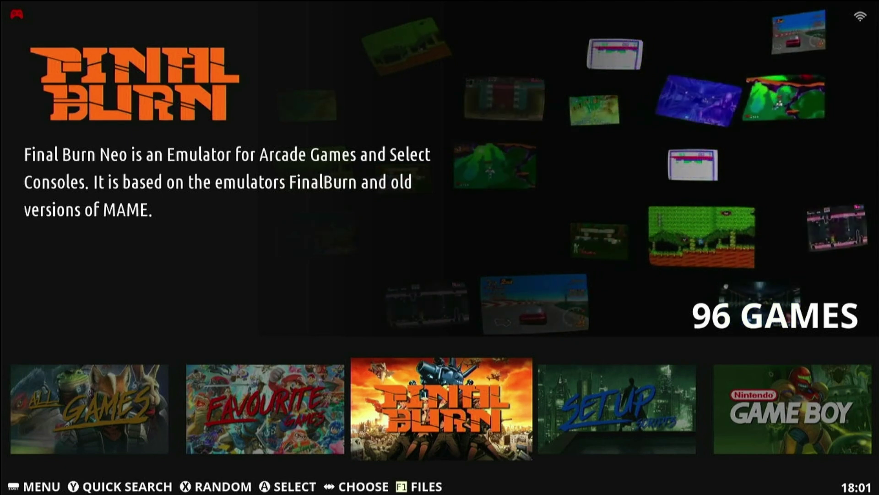
# - In EmuELEC, bring up the main menu and go to the Controllers Settings entry
pyautogui.press('Return')
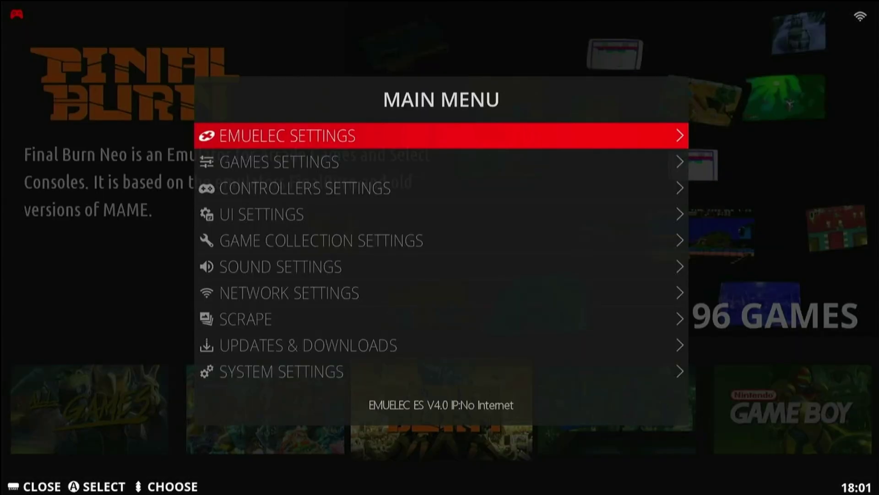
pyautogui.press('Down')
pyautogui.press('Down')
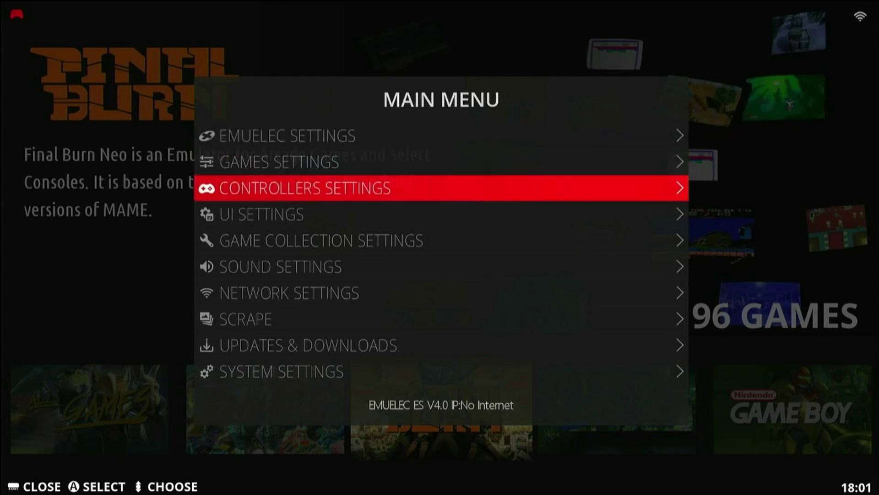
pyautogui.press('Return')
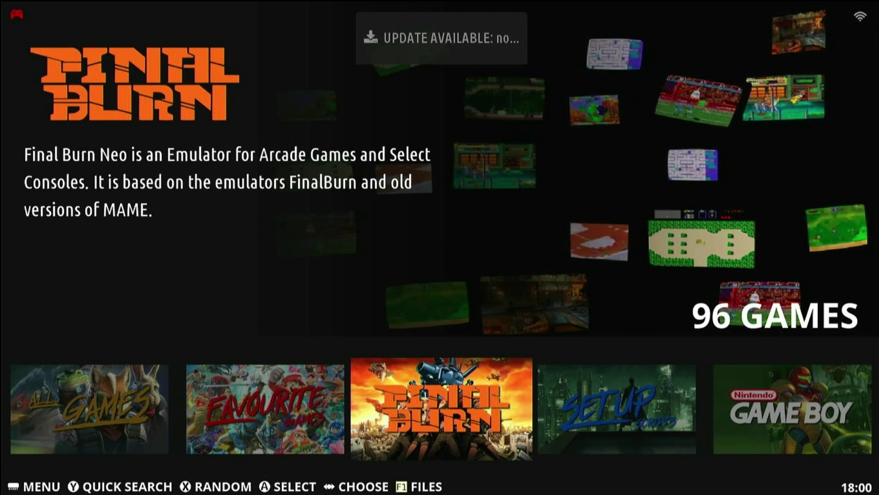
# - Browse the game system carousel from Favourite Games past PC Ports, Nintendo 64 and Game Boy back around to Final Burn
pyautogui.press('Left')
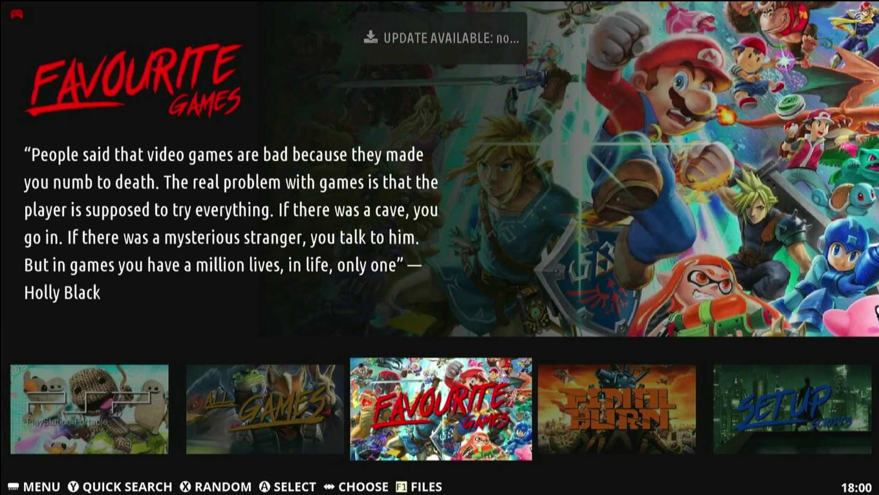
pyautogui.press('Left')
pyautogui.press('Left')
pyautogui.press('Left')
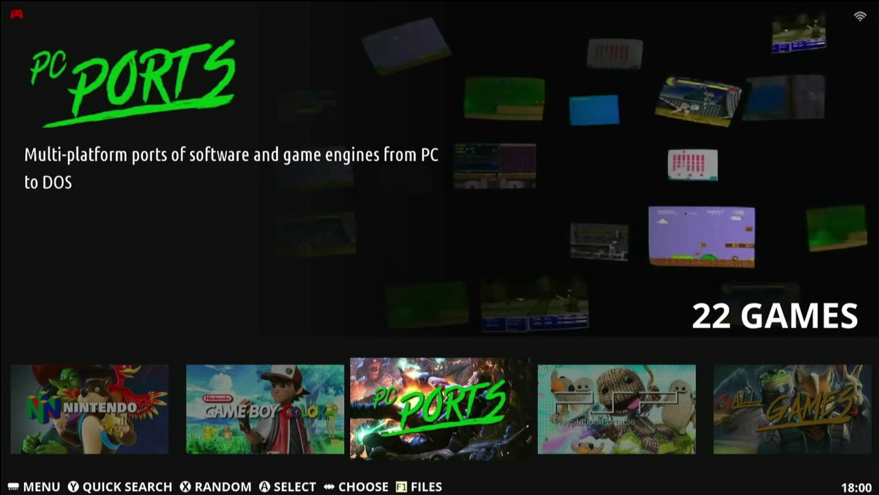
pyautogui.press('Left')
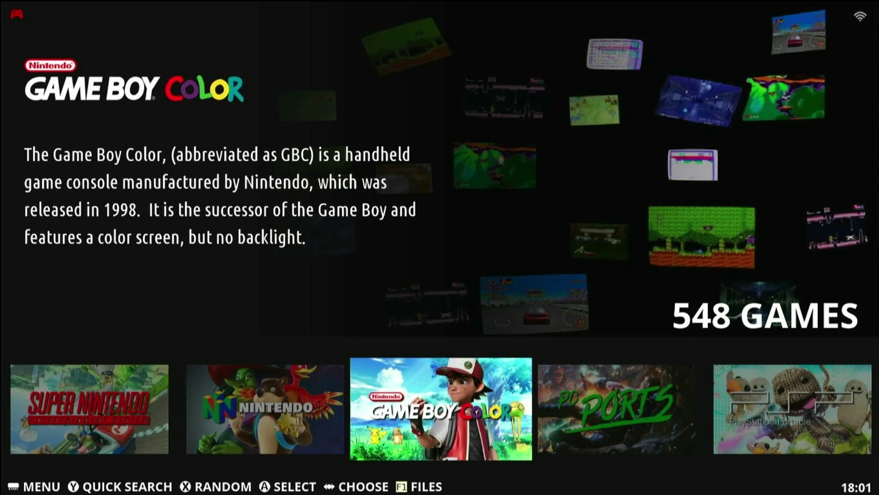
pyautogui.press('Left')
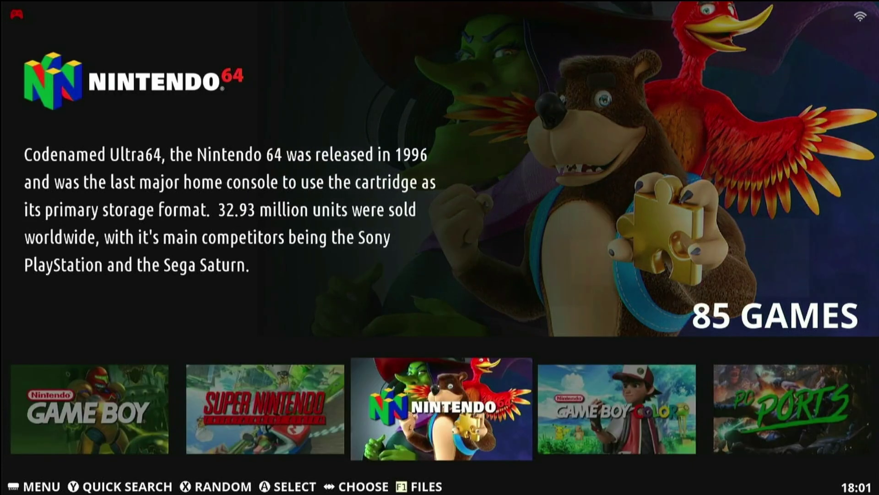
pyautogui.press('Left')
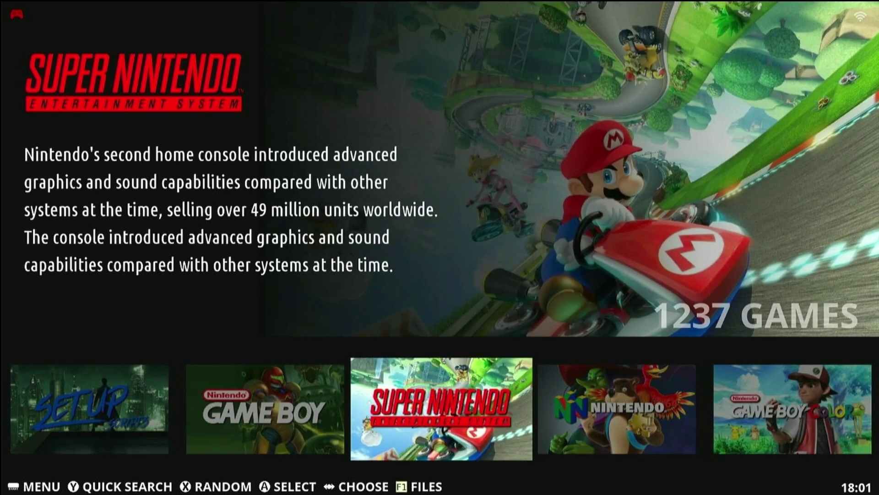
pyautogui.press('Left')
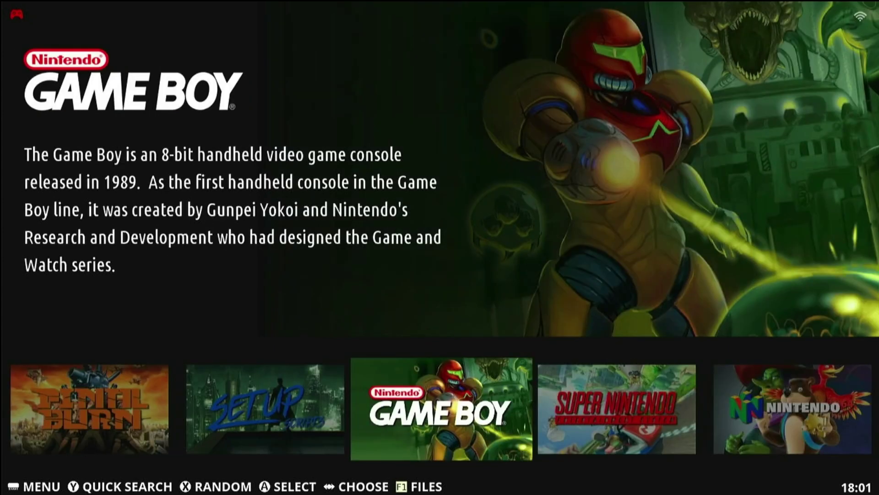
pyautogui.press('Left')
pyautogui.press('Left')
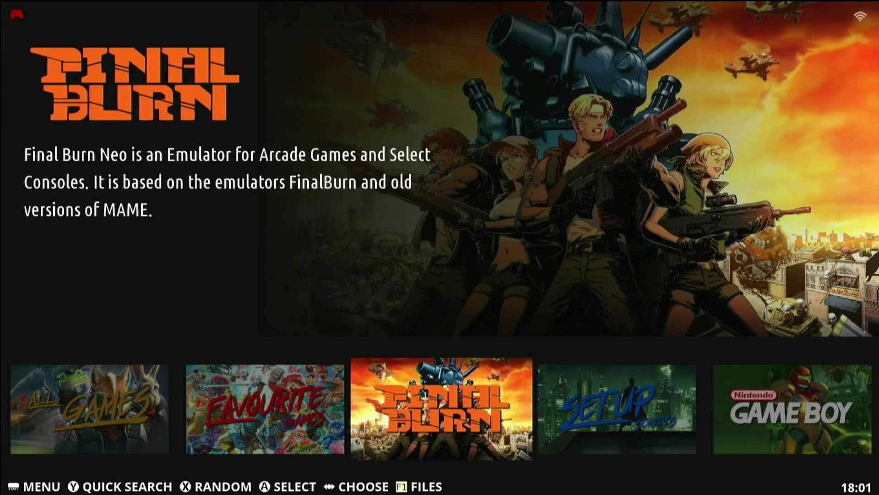